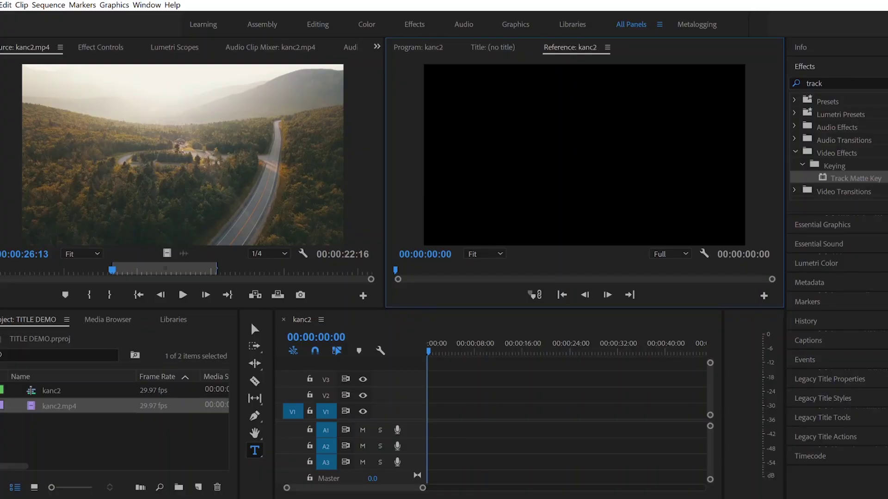
Step: Place kanc2.mp4 on track V1, then play the sequence and return to its start
drag(167, 254, 462, 412)
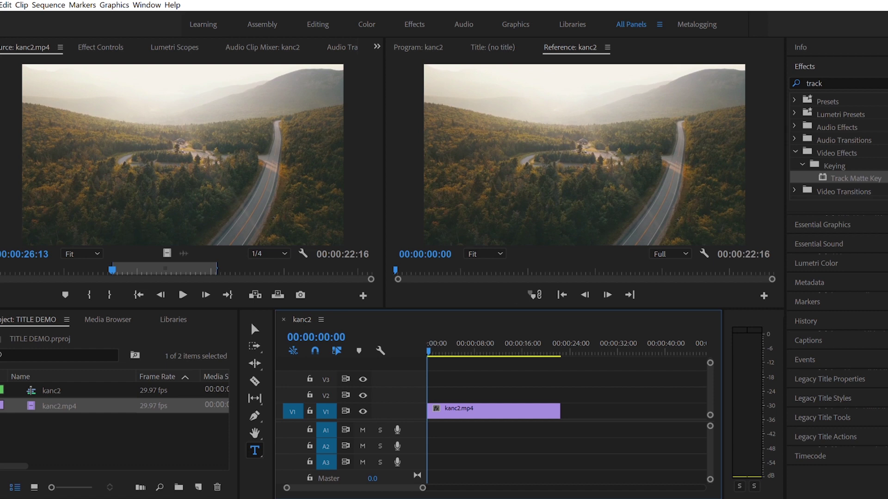
key(space)
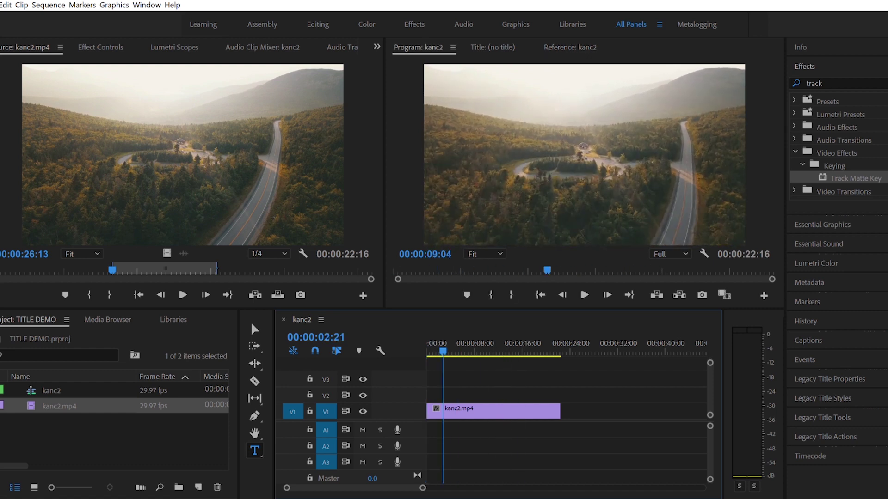
key(j)
key(j)
key(j)
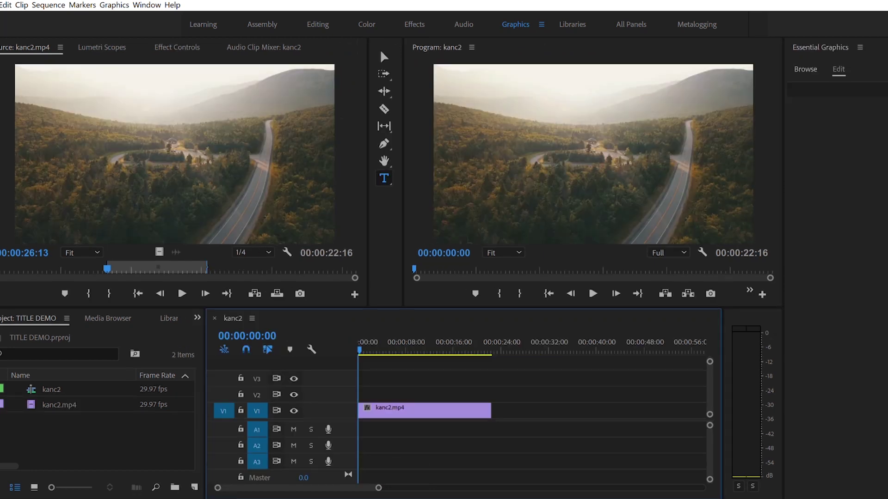
Step: Type the title SUMMER on the frame and centre it horizontally and vertically
click(493, 143)
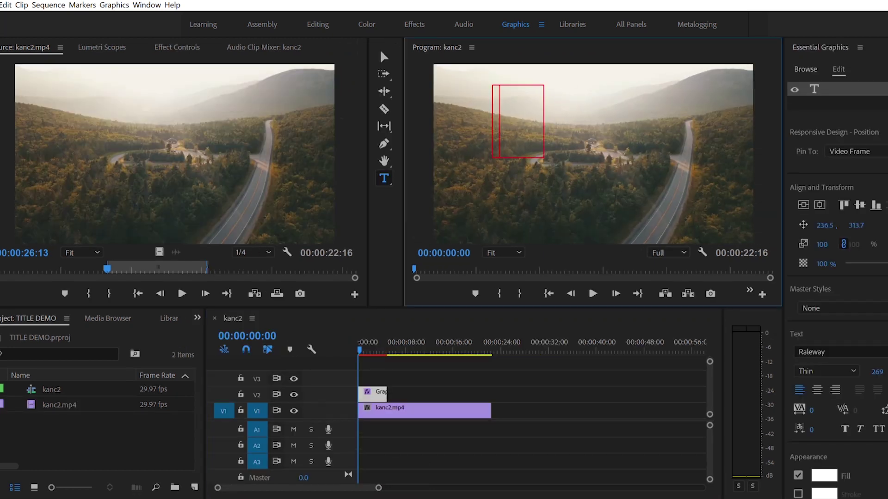
text(SUMER)
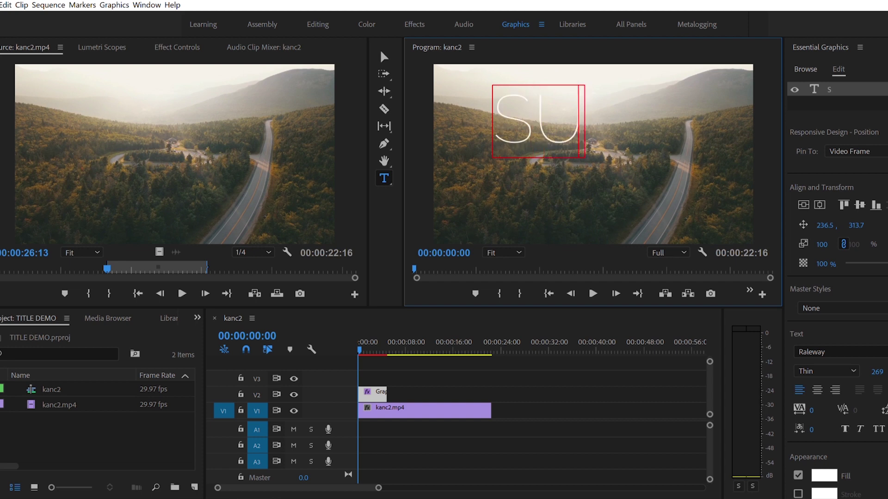
key(BackSpace)
key(BackSpace)
text(MER)
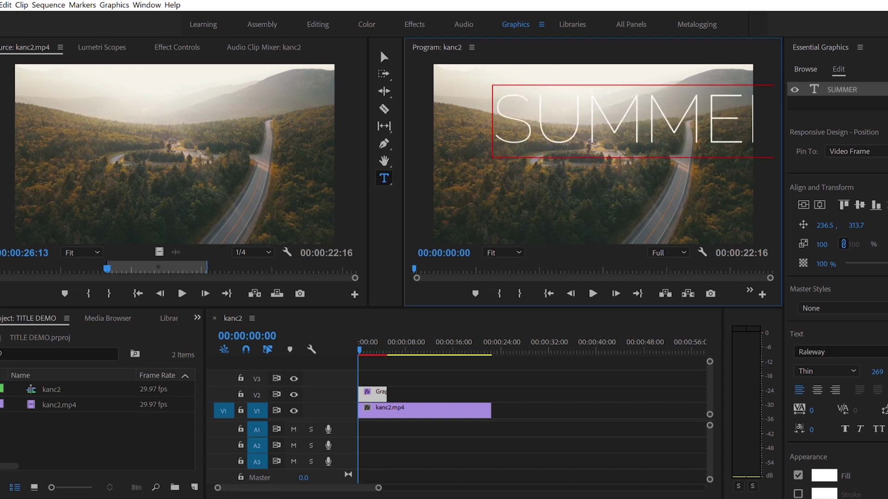
click(803, 205)
click(819, 205)
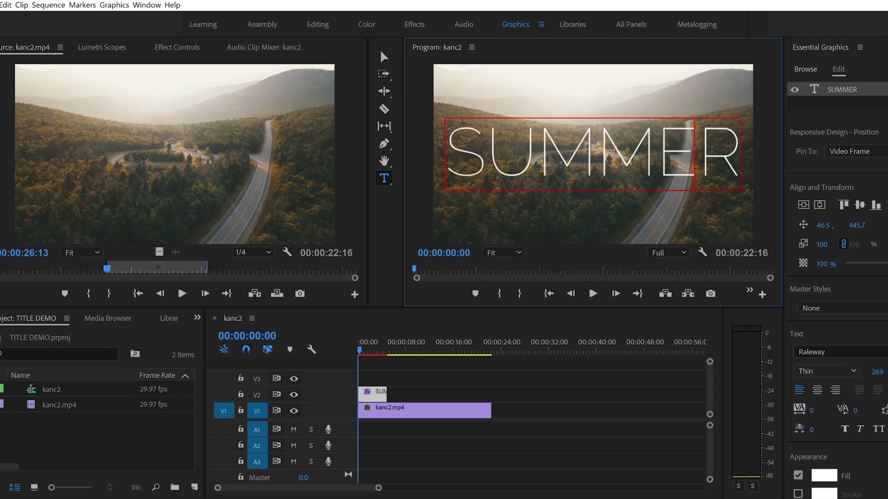
Step: Select the SUMMER text, extend the title to the footage's end, and move it to V3
key(ctrl+a)
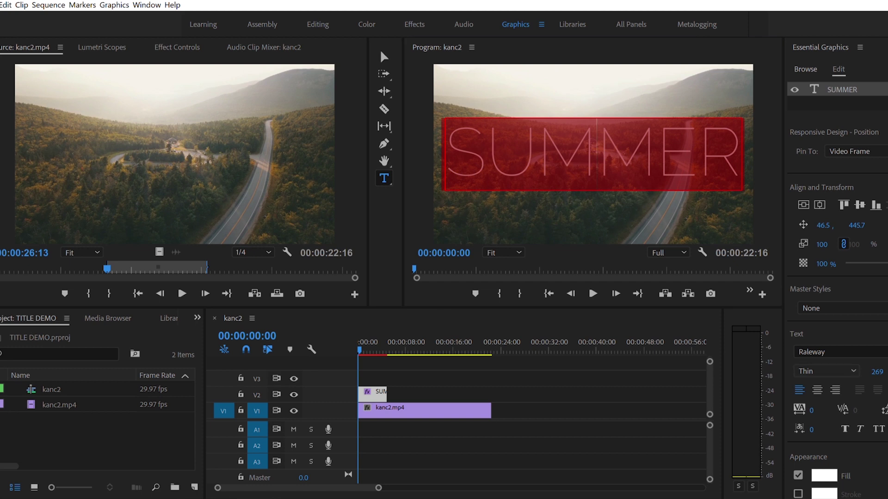
click(592, 222)
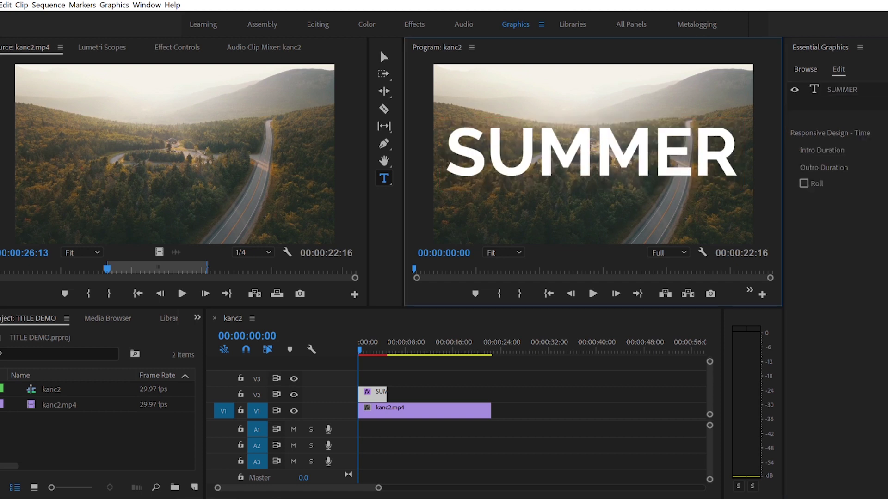
drag(386, 395, 491, 394)
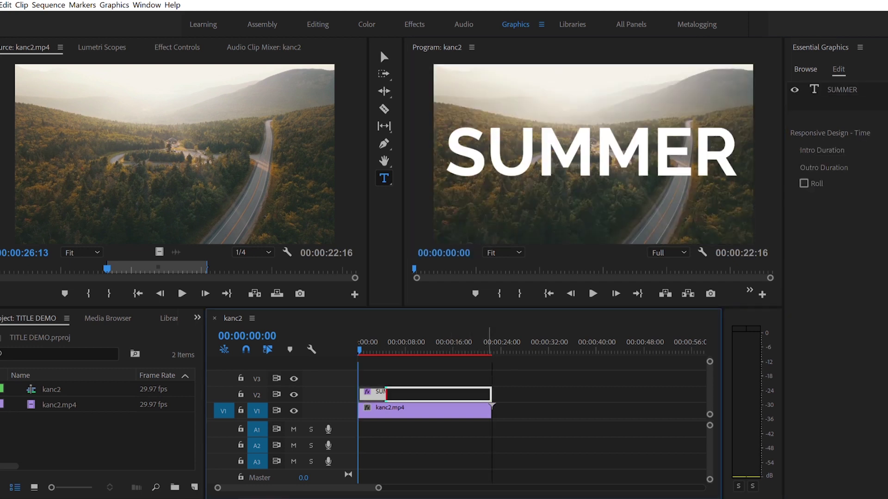
drag(424, 394, 425, 379)
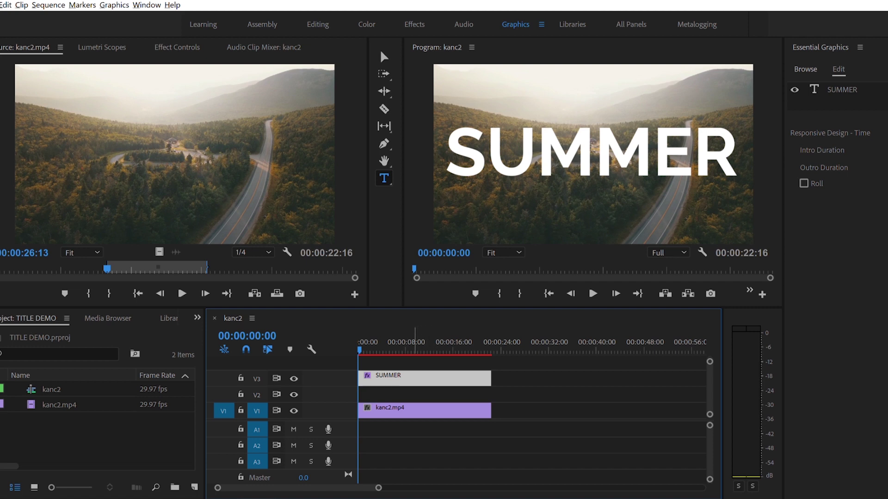
Step: Duplicate the kanc2.mp4 clip from V1 onto V2 and trim the start of the V1 clip
click(425, 410)
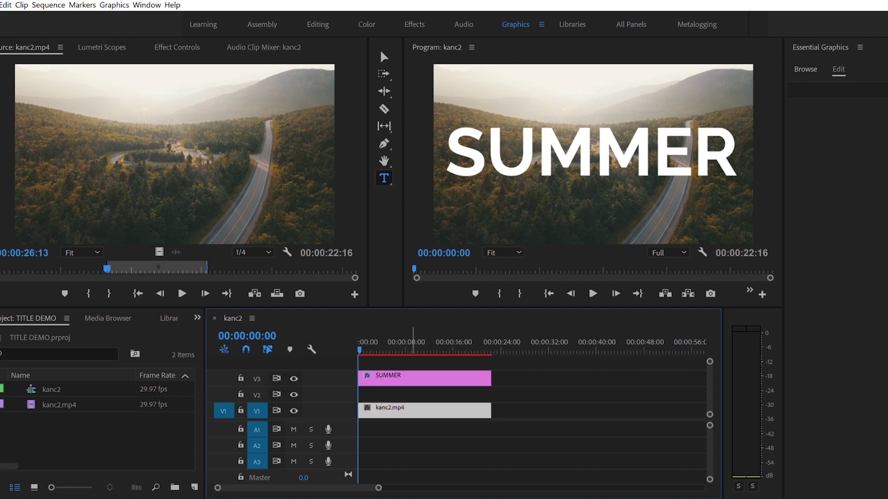
drag(424, 410, 425, 394)
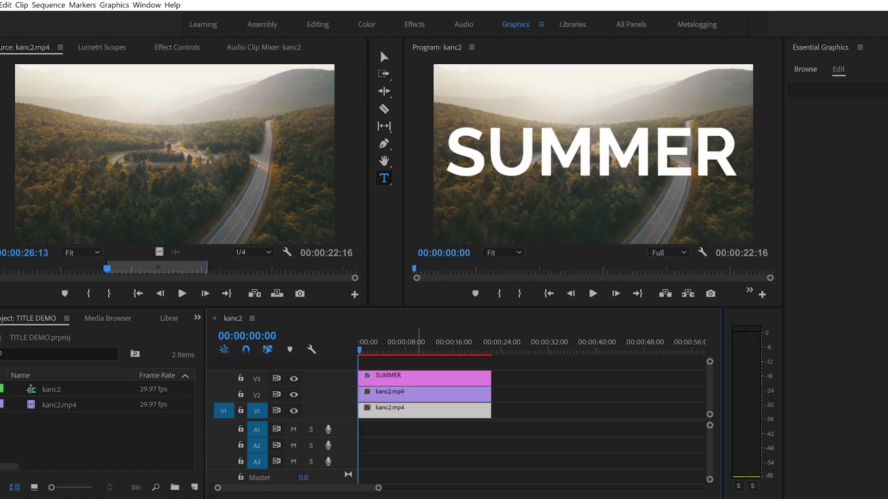
drag(360, 410, 445, 410)
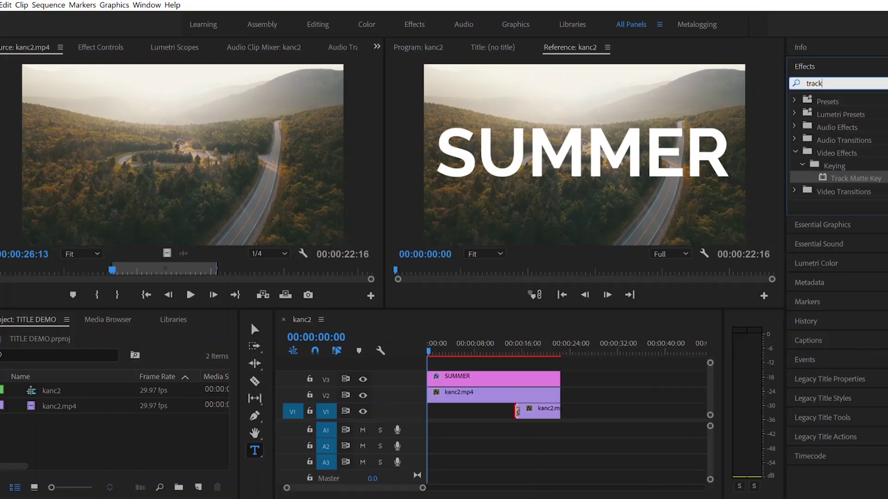
Step: Search the effects for TRACK and apply Track Matte Key to the V2 footage clip
key(BackSpace)
key(BackSpace)
key(BackSpace)
key(BackSpace)
key(BackSpace)
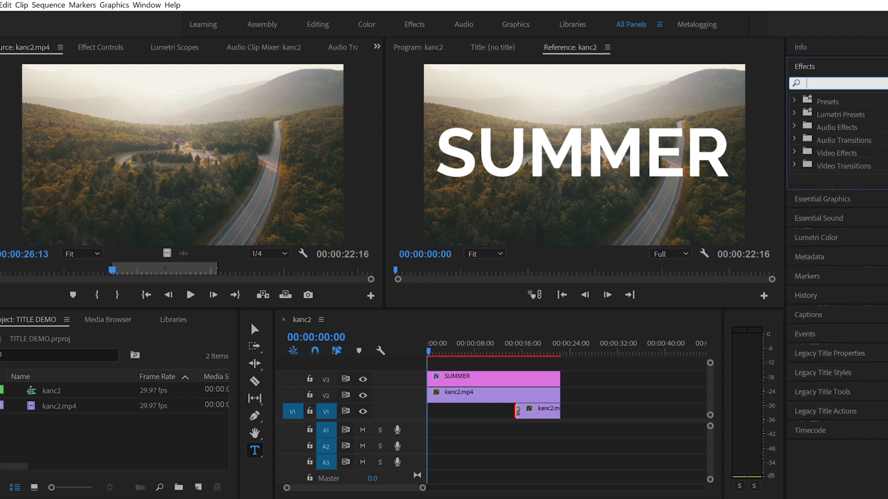
text(TRACK)
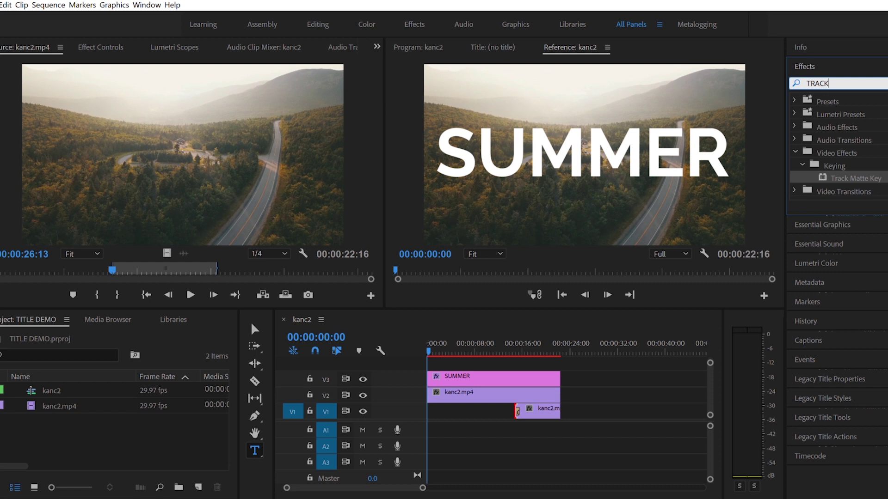
key(Return)
drag(856, 178, 517, 393)
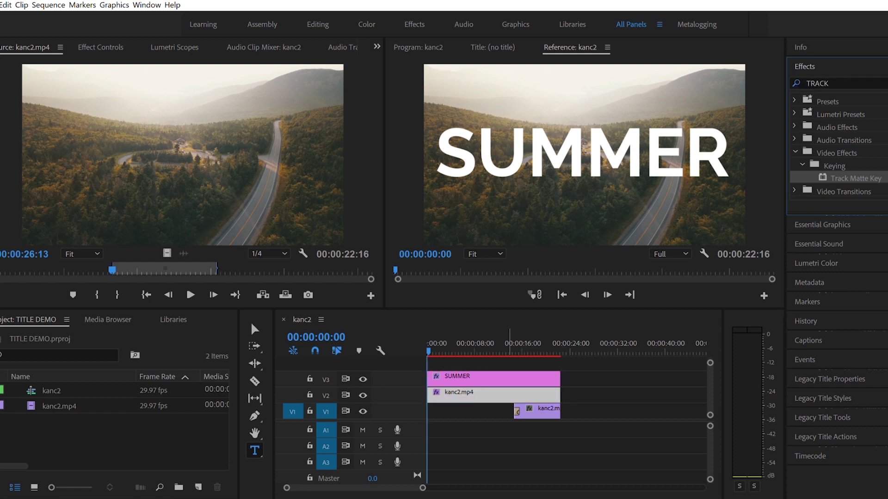
double_click(485, 393)
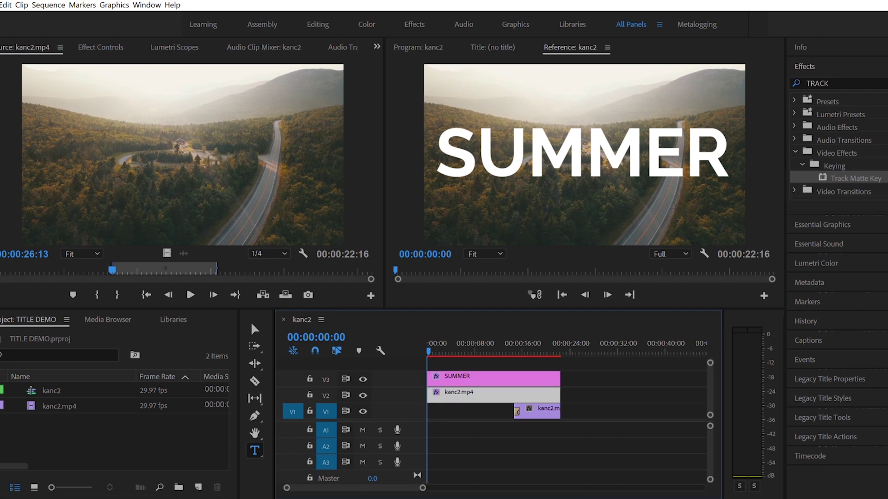
Step: Show Effect Controls with Shift+5 and scroll down to the Track Matte Key settings
key(shift+5)
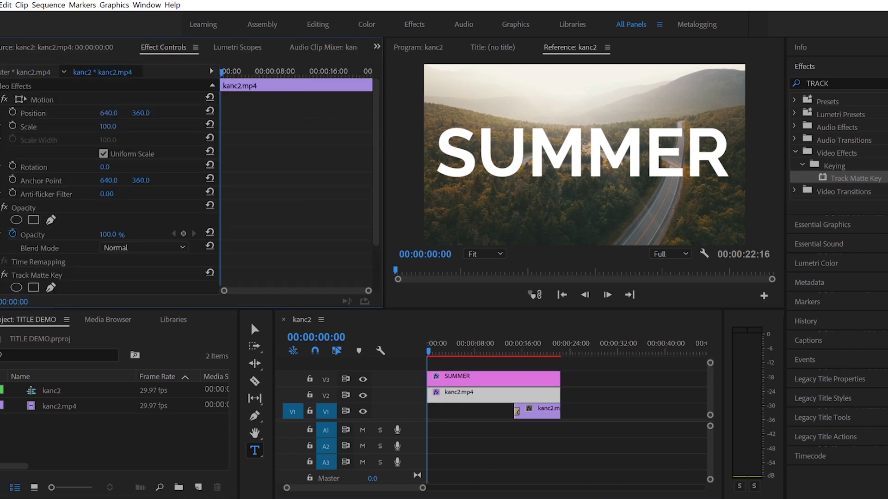
scroll(111, 180, down, 3)
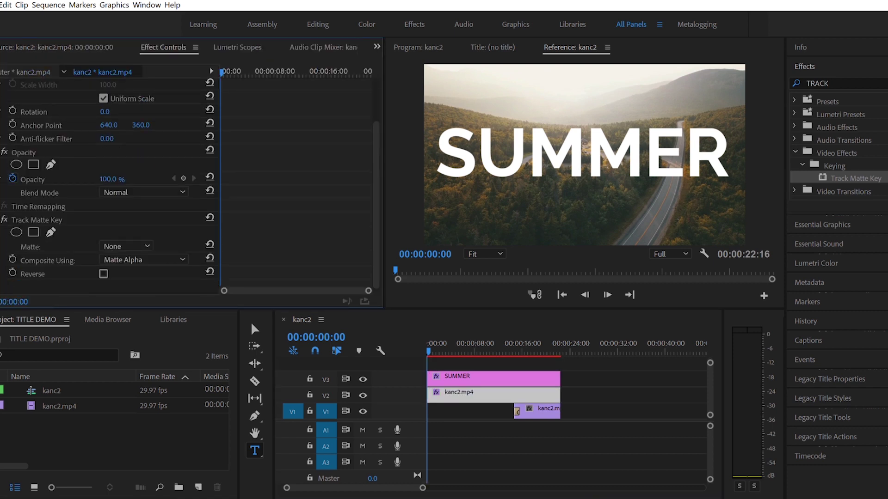